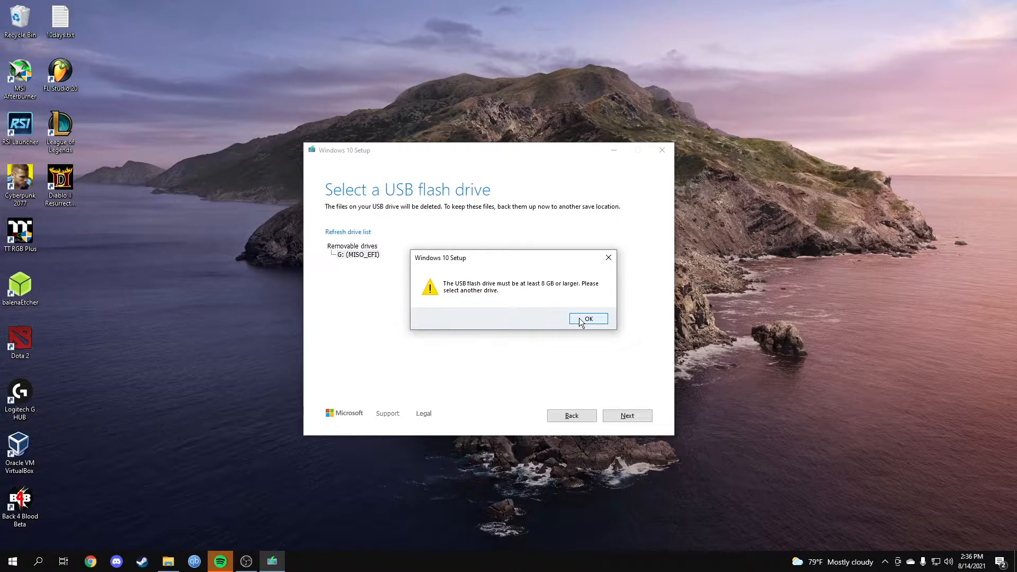
Dismiss the flash drive size warning in Windows 10 Setup and open Disk Management to view Disk 4.
{"action": "left_click", "coordinate": [585, 318]}
{"action": "left_click_drag", "start_coordinate": [506, 157], "coordinate": [505, 153]}
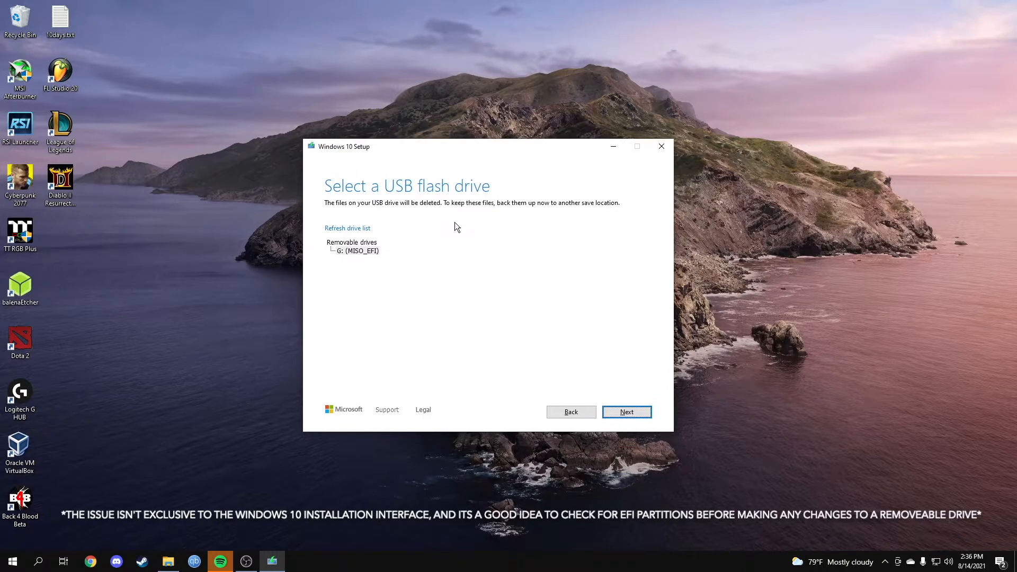
{"action": "left_click", "coordinate": [35, 564]}
{"action": "type", "text": "disk par"}
{"action": "key", "text": "Return"}
{"action": "left_click_drag", "start_coordinate": [300, 67], "coordinate": [549, 112]}
{"action": "left_click_drag", "start_coordinate": [713, 295], "coordinate": [713, 340]}
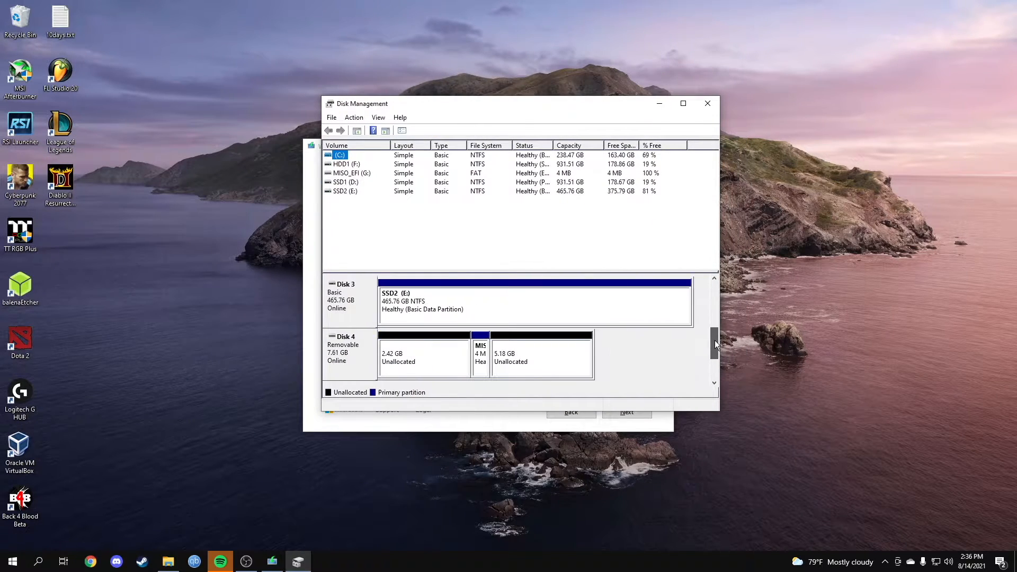
Inspect Disk 4's MISO_EFI partition and unallocated areas, checking which volume operations are available for the EFI partition.
{"action": "left_click_drag", "start_coordinate": [494, 105], "coordinate": [459, 126]}
{"action": "left_click", "coordinate": [444, 379]}
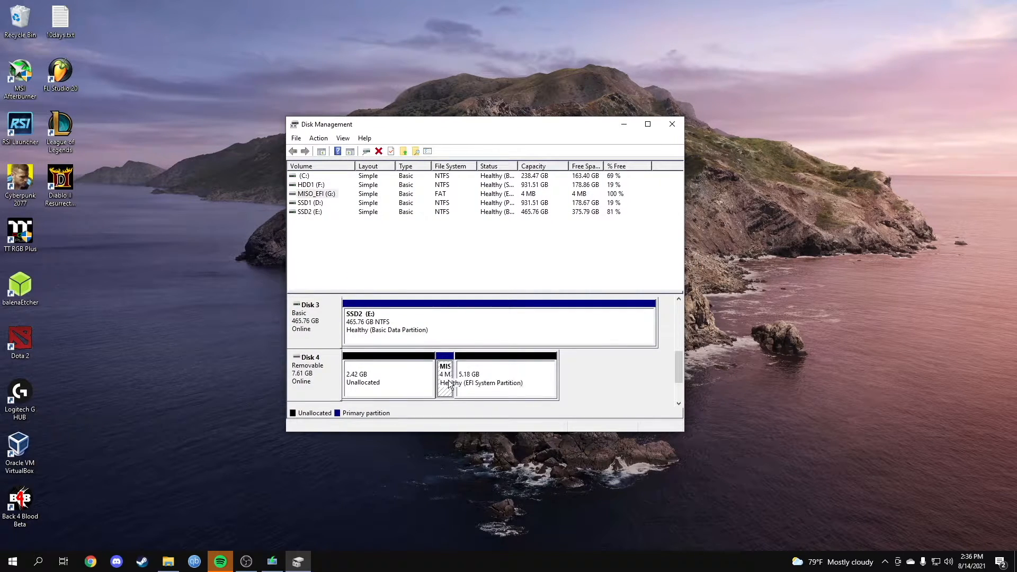
{"action": "right_click", "coordinate": [442, 395]}
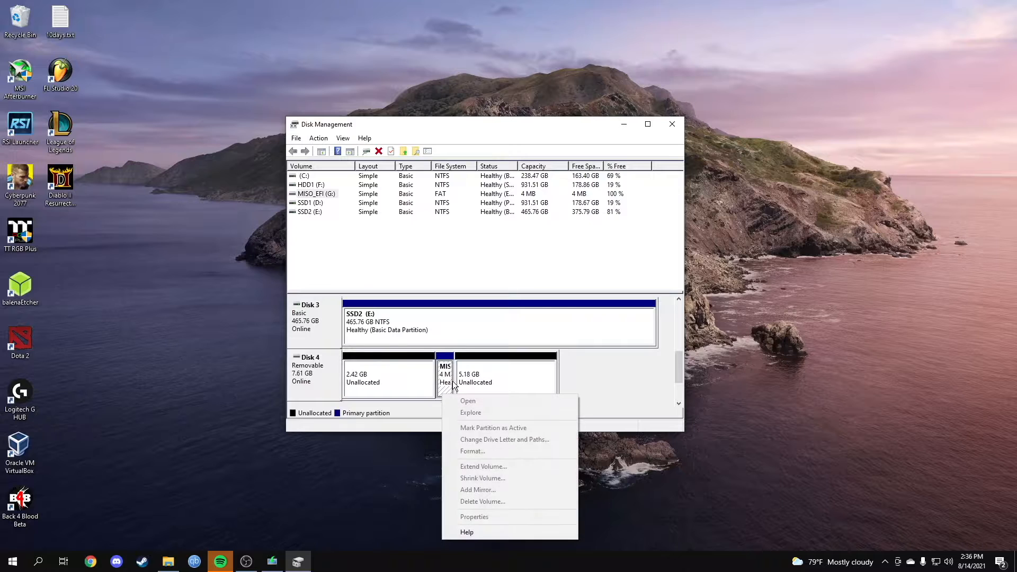
{"action": "left_click", "coordinate": [606, 404]}
{"action": "left_click", "coordinate": [509, 386]}
{"action": "left_click", "coordinate": [429, 386]}
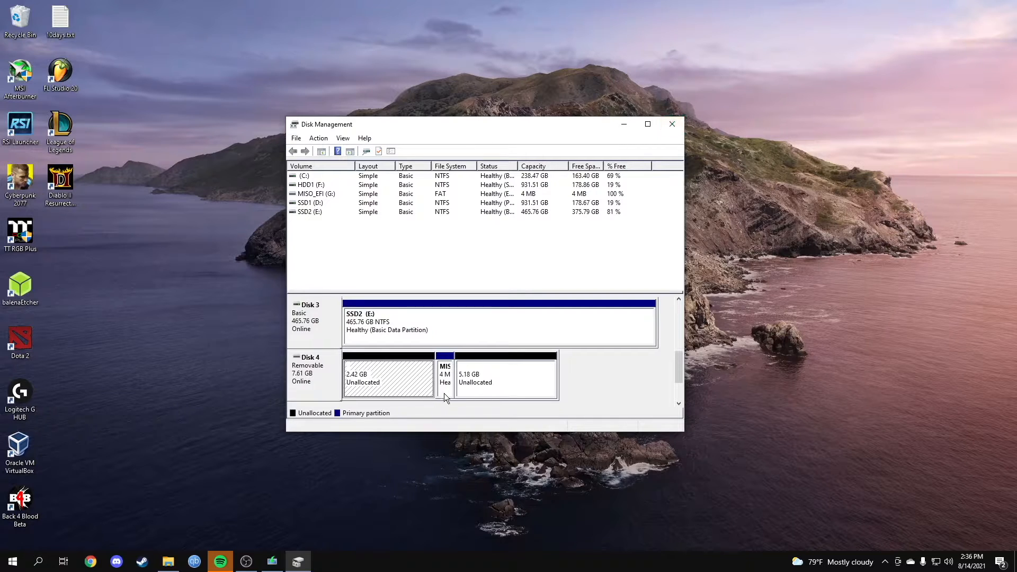
{"action": "right_click", "coordinate": [448, 387]}
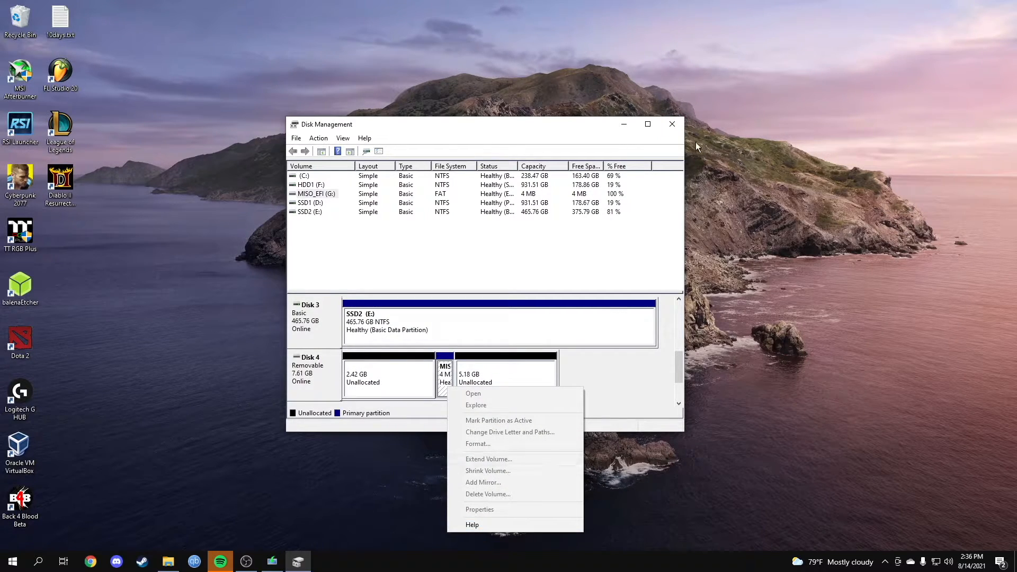
Close Disk Management and try again to continue Windows 10 Setup with the G: (MISO_EFI) drive.
{"action": "left_click", "coordinate": [671, 124]}
{"action": "left_click", "coordinate": [645, 419]}
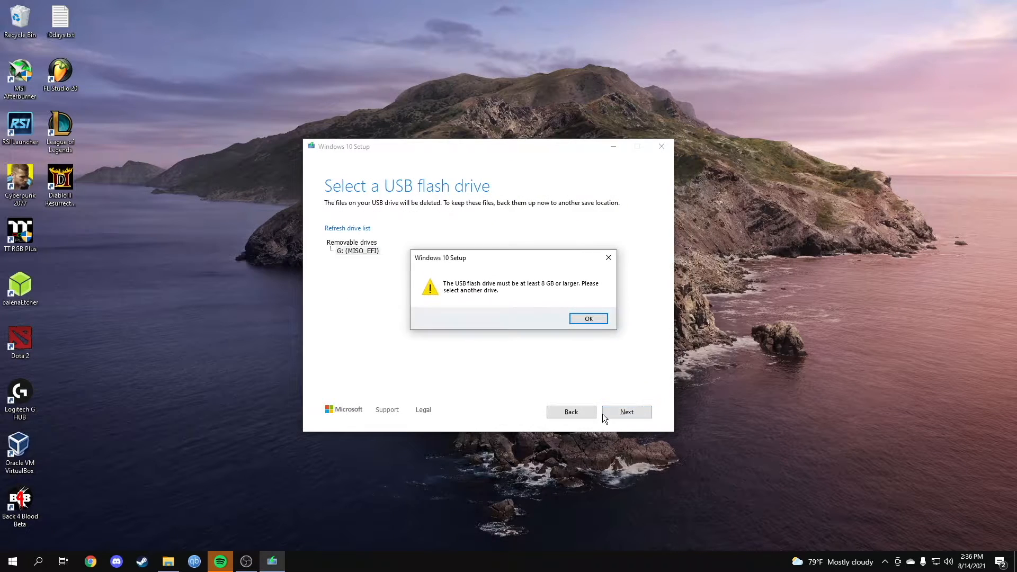
{"action": "mouse_move", "coordinate": [502, 260]}
{"action": "left_mouse_down"}
{"action": "mouse_move", "coordinate": [491, 252]}
{"action": "mouse_move", "coordinate": [489, 262]}
{"action": "left_mouse_up"}
{"action": "left_click", "coordinate": [571, 320]}
Launch diskpart from Windows search and allow it to run with administrator rights.
{"action": "left_click", "coordinate": [37, 562]}
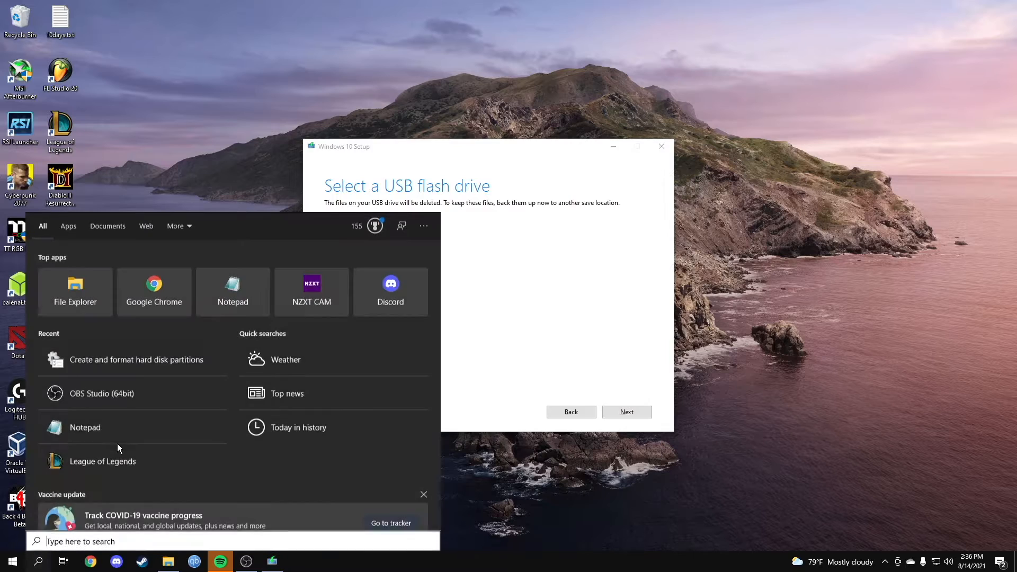
{"action": "type", "text": "diskpart"}
{"action": "key", "text": "Return"}
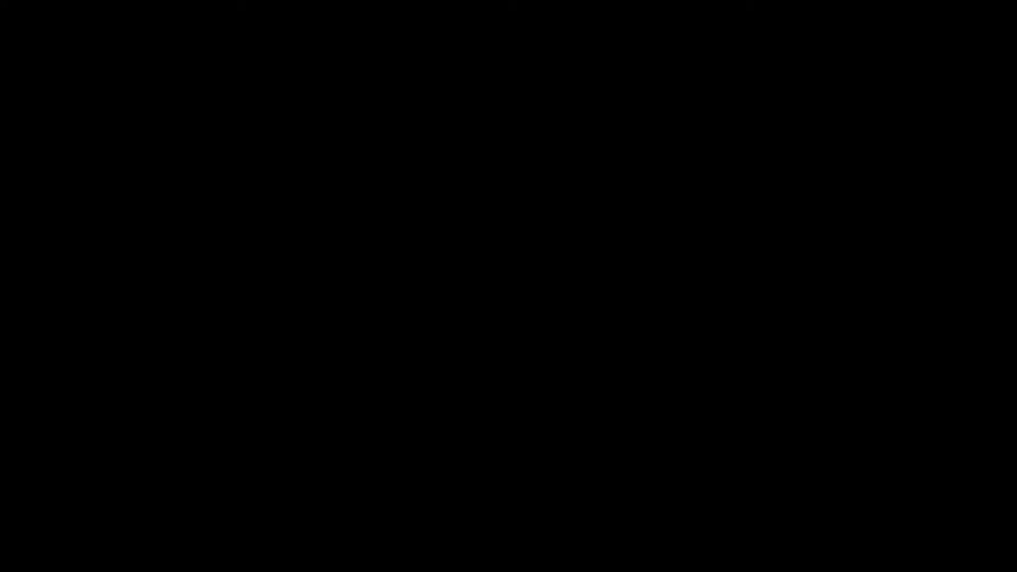
{"action": "key", "text": "alt+y"}
{"action": "left_click", "coordinate": [308, 220]}
{"action": "left_click_drag", "start_coordinate": [393, 159], "coordinate": [371, 160]}
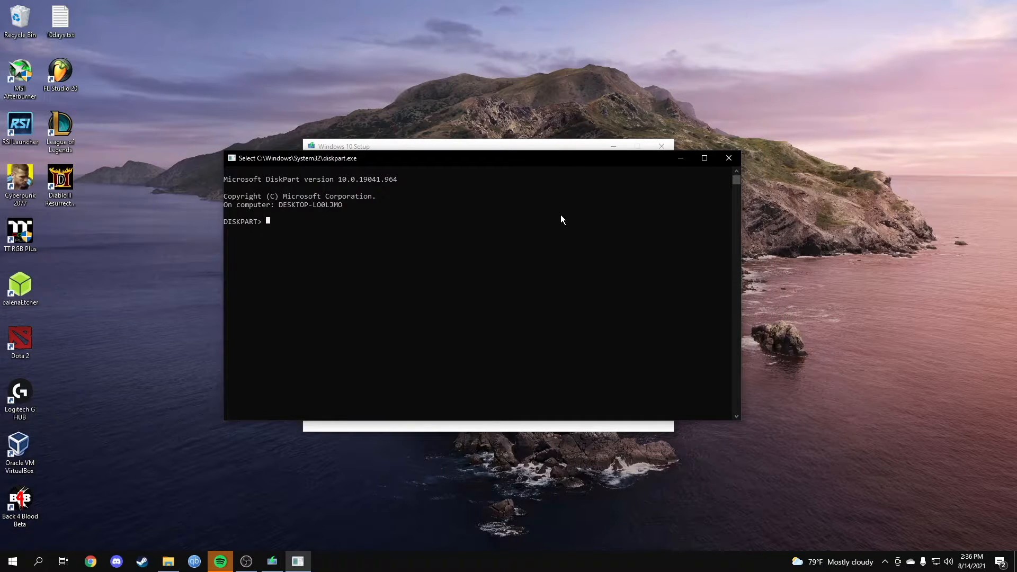
Run "list disk" in diskpart and examine the sizes and free space of the listed disks.
{"action": "type", "text": "list disk"}
{"action": "key", "text": "Return"}
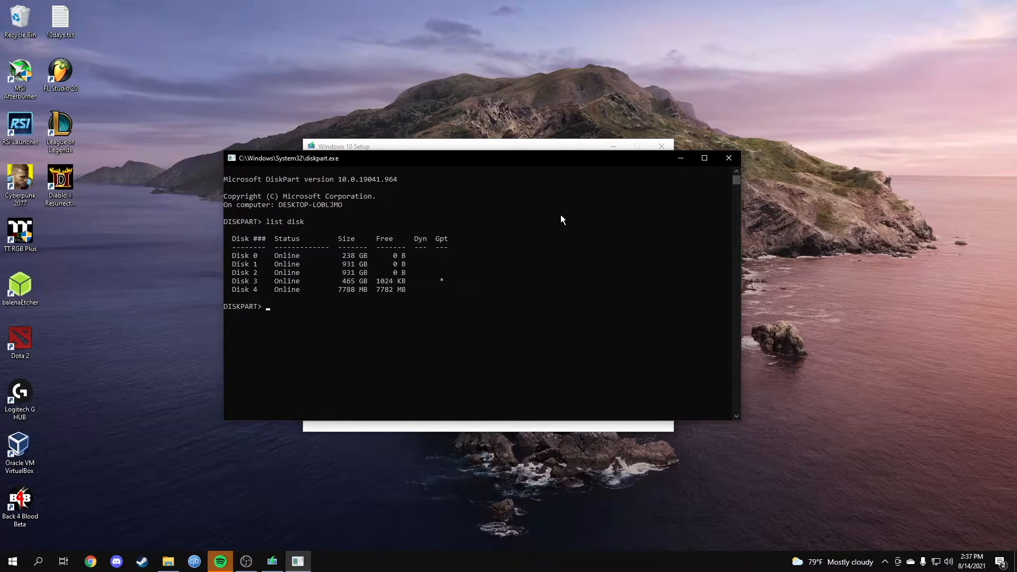
{"action": "left_click_drag", "start_coordinate": [504, 151], "coordinate": [506, 151]}
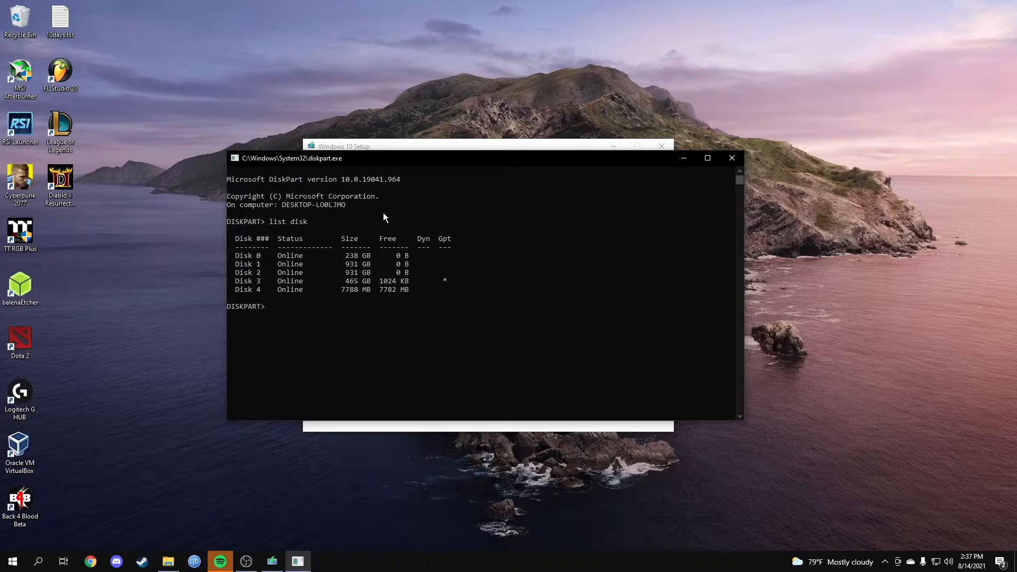
{"action": "left_click_drag", "start_coordinate": [256, 255], "coordinate": [400, 256]}
{"action": "left_click", "coordinate": [407, 256]}
{"action": "left_click", "coordinate": [388, 256]}
{"action": "left_click_drag", "start_coordinate": [382, 273], "coordinate": [410, 274]}
Check the computer's drives under This PC in File Explorer, then get back to the diskpart window.
{"action": "left_click", "coordinate": [167, 560]}
{"action": "left_click", "coordinate": [368, 294]}
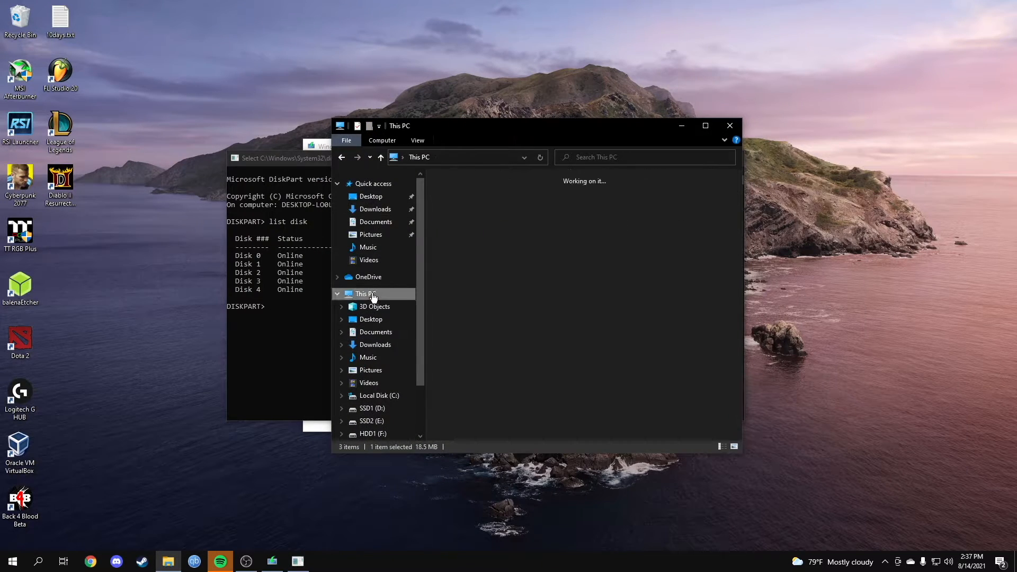
{"action": "left_click_drag", "start_coordinate": [522, 141], "coordinate": [471, 98]}
{"action": "left_click_drag", "start_coordinate": [639, 373], "coordinate": [535, 317]}
{"action": "left_click", "coordinate": [677, 82]}
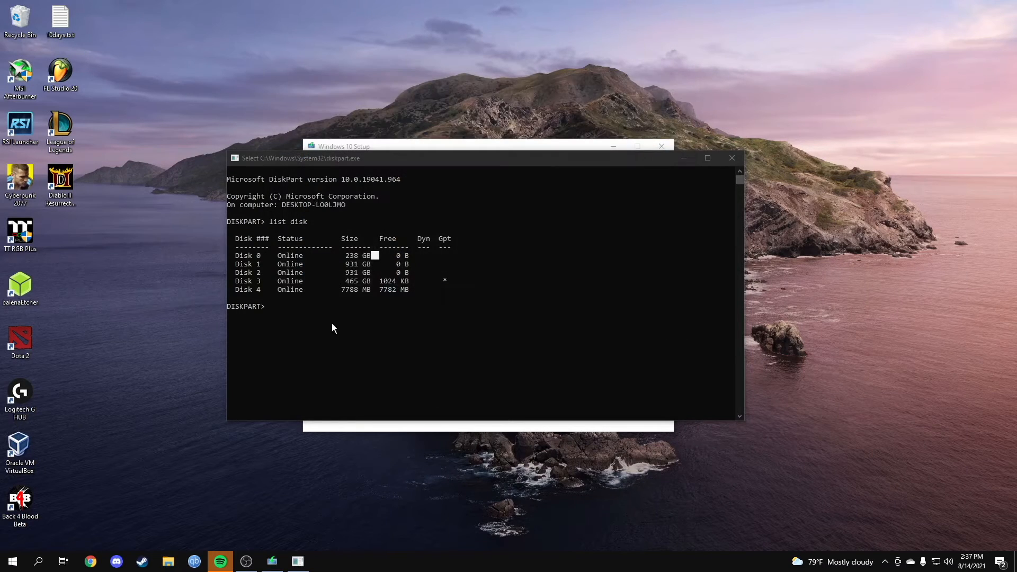
Identify the USB drive by its size in the disk list and run "select disk 4".
{"action": "left_click", "coordinate": [274, 309]}
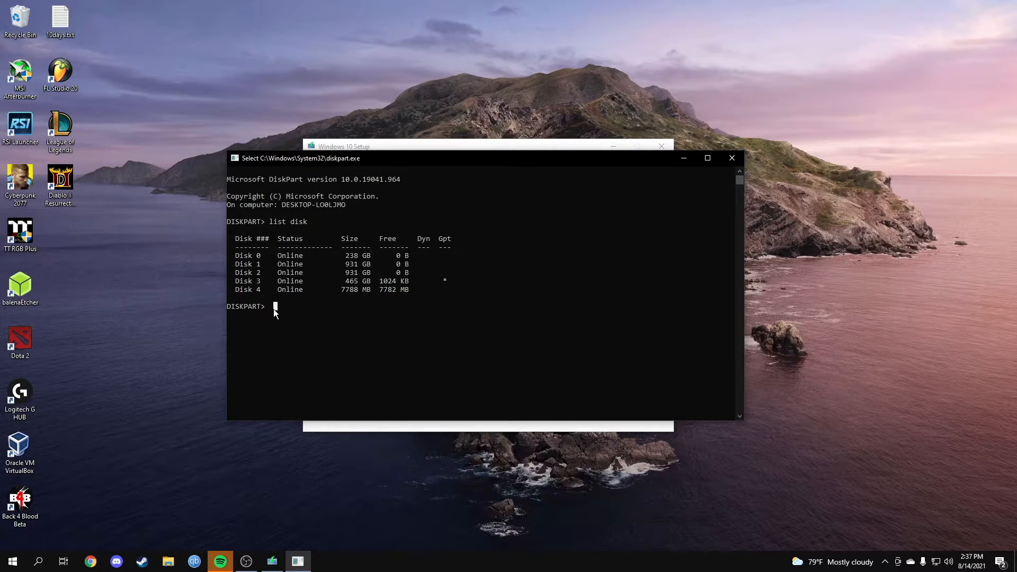
{"action": "mouse_move", "coordinate": [340, 291]}
{"action": "left_mouse_down"}
{"action": "mouse_move", "coordinate": [409, 290]}
{"action": "mouse_move", "coordinate": [348, 289]}
{"action": "left_mouse_up"}
{"action": "left_click_drag", "start_coordinate": [355, 292], "coordinate": [404, 291]}
{"action": "left_click", "coordinate": [391, 291]}
{"action": "left_click", "coordinate": [271, 307]}
{"action": "type", "text": "select disk 4"}
{"action": "key", "text": "Return"}
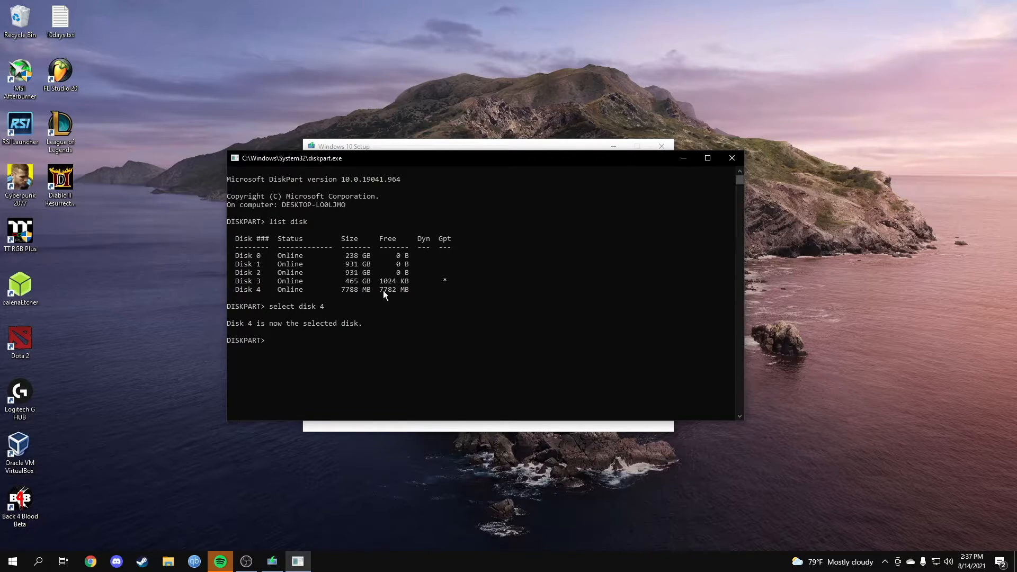
List the partitions of the selected disk with "list part".
{"action": "mouse_move", "coordinate": [405, 291]}
{"action": "left_mouse_down"}
{"action": "mouse_move", "coordinate": [387, 287]}
{"action": "mouse_move", "coordinate": [407, 292]}
{"action": "left_mouse_up"}
{"action": "left_click", "coordinate": [279, 341]}
{"action": "key", "text": "Escape"}
{"action": "type", "text": "list p"}
{"action": "type", "text": "art"}
{"action": "key", "text": "Return"}
{"action": "left_click_drag", "start_coordinate": [557, 158], "coordinate": [558, 126]}
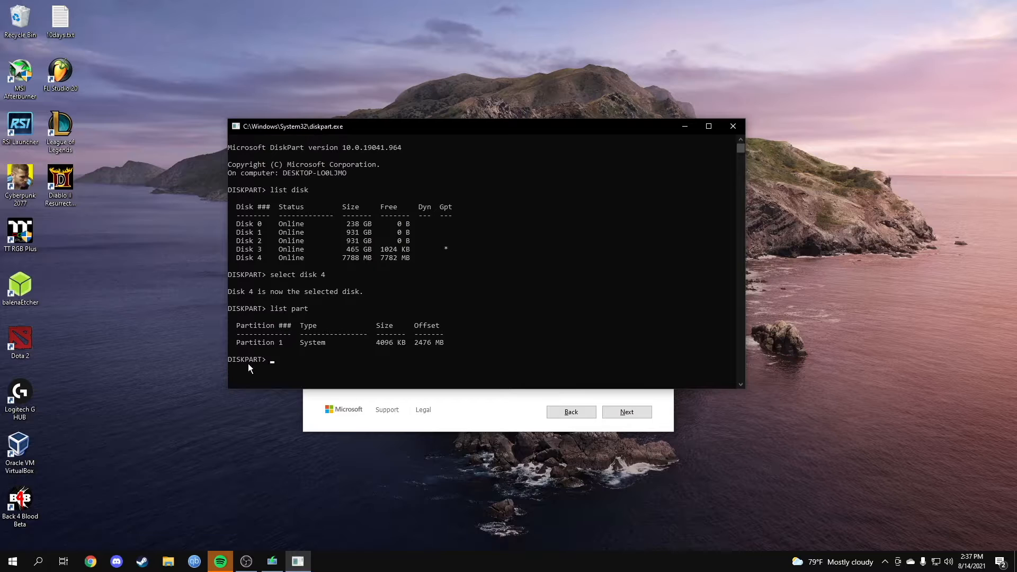
Reopen Disk Management to examine Disk 4's partition layout, then switch back to diskpart.
{"action": "left_click", "coordinate": [35, 564]}
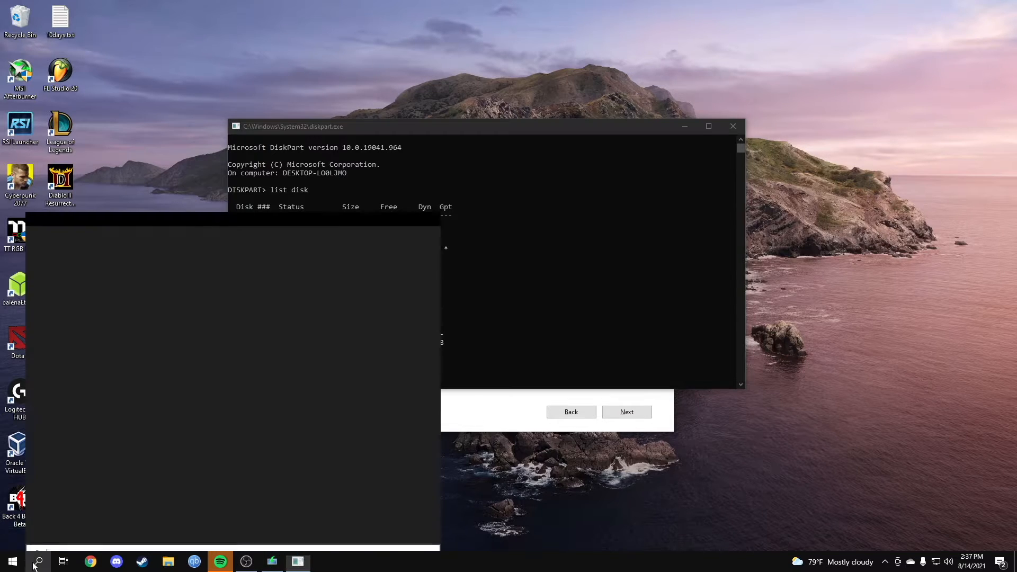
{"action": "type", "text": "partit"}
{"action": "key", "text": "Return"}
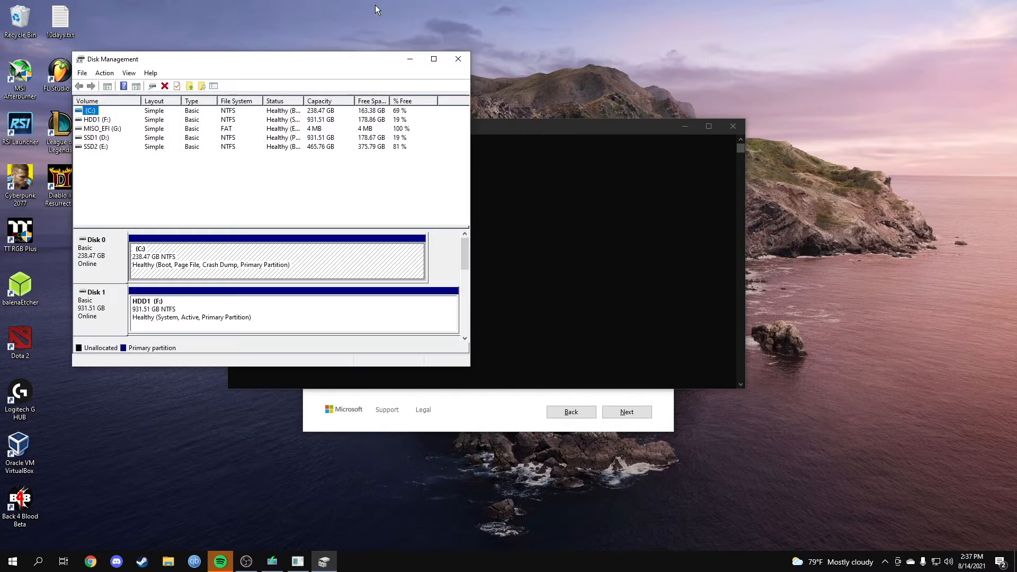
{"action": "left_click_drag", "start_coordinate": [367, 58], "coordinate": [477, 55]}
{"action": "left_click_drag", "start_coordinate": [574, 260], "coordinate": [567, 312]}
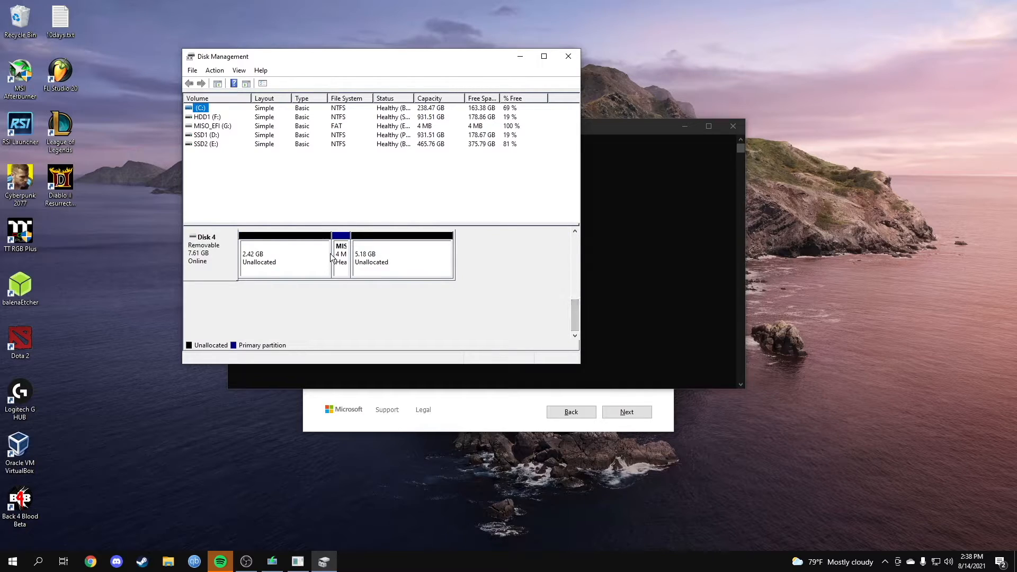
{"action": "left_click", "coordinate": [392, 258]}
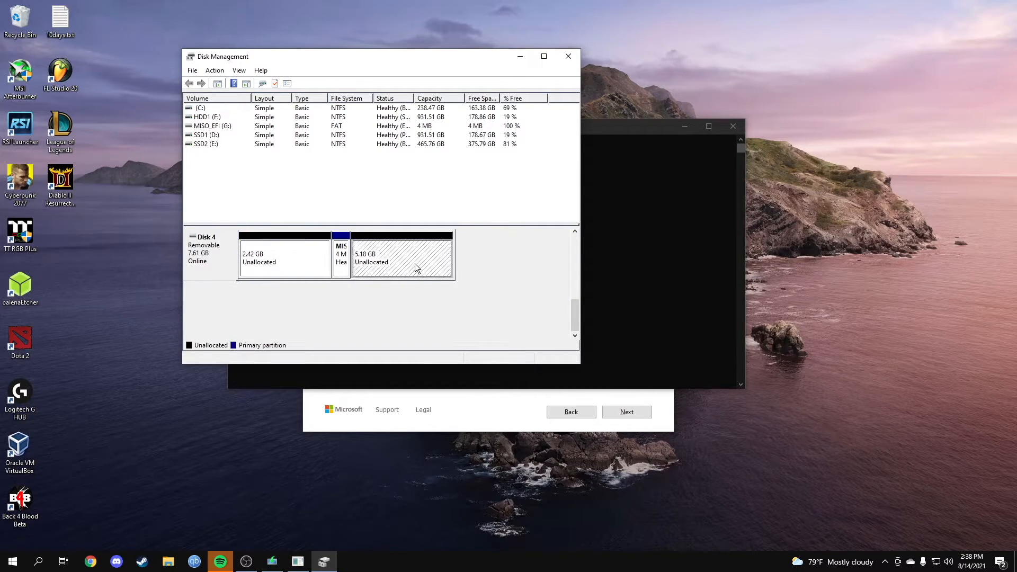
{"action": "left_click", "coordinate": [685, 275]}
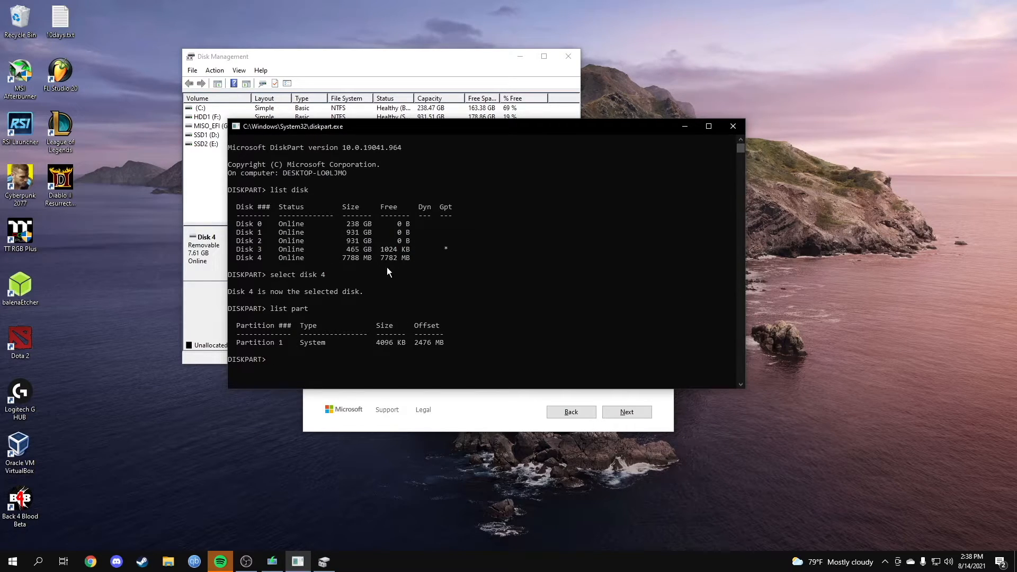
Check Disk 4's free space in diskpart and the operations Disk Management offers for its MISO_EFI partition, then minimize Disk Management.
{"action": "left_click_drag", "start_coordinate": [382, 259], "coordinate": [403, 261]}
{"action": "double_click", "coordinate": [404, 261]}
{"action": "key", "text": "alt+Tab"}
{"action": "left_click", "coordinate": [338, 248]}
{"action": "right_click", "coordinate": [336, 246]}
{"action": "left_click", "coordinate": [337, 246]}
{"action": "right_click", "coordinate": [337, 247]}
{"action": "left_click", "coordinate": [504, 275]}
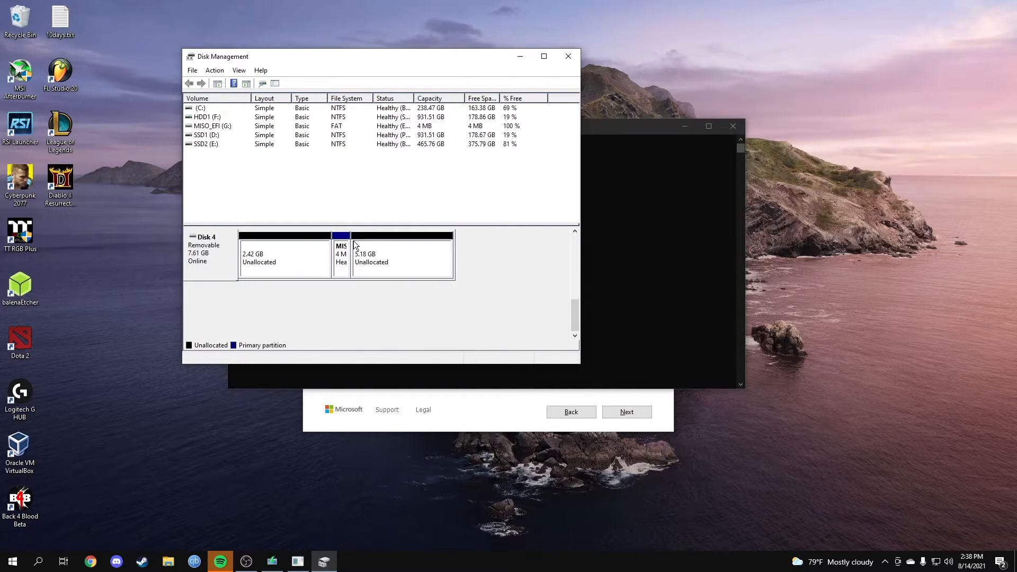
{"action": "left_click", "coordinate": [520, 56]}
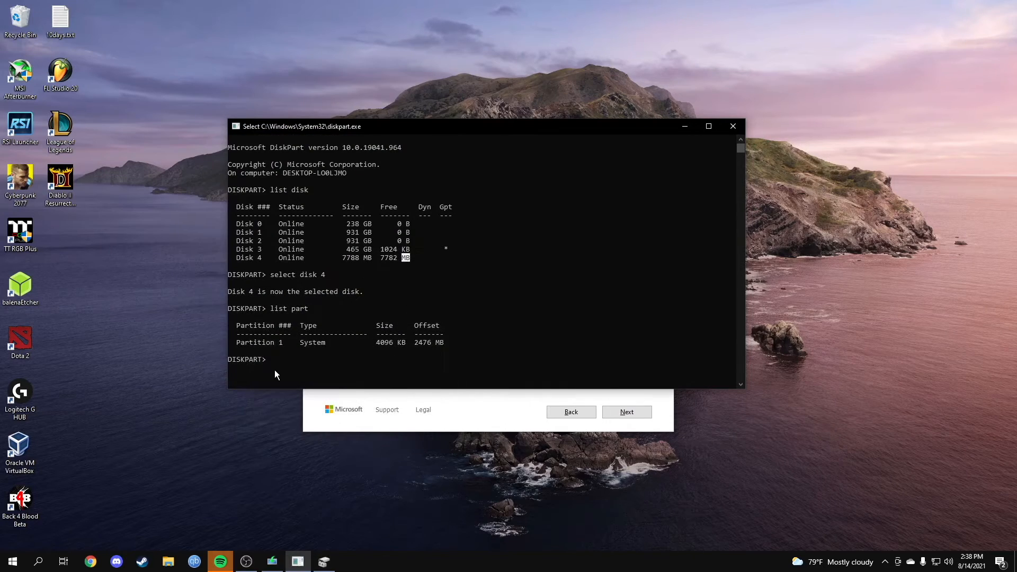
Select the USB drive's EFI partition in diskpart with "select part 1".
{"action": "key", "text": "Escape"}
{"action": "type", "text": "select part 1"}
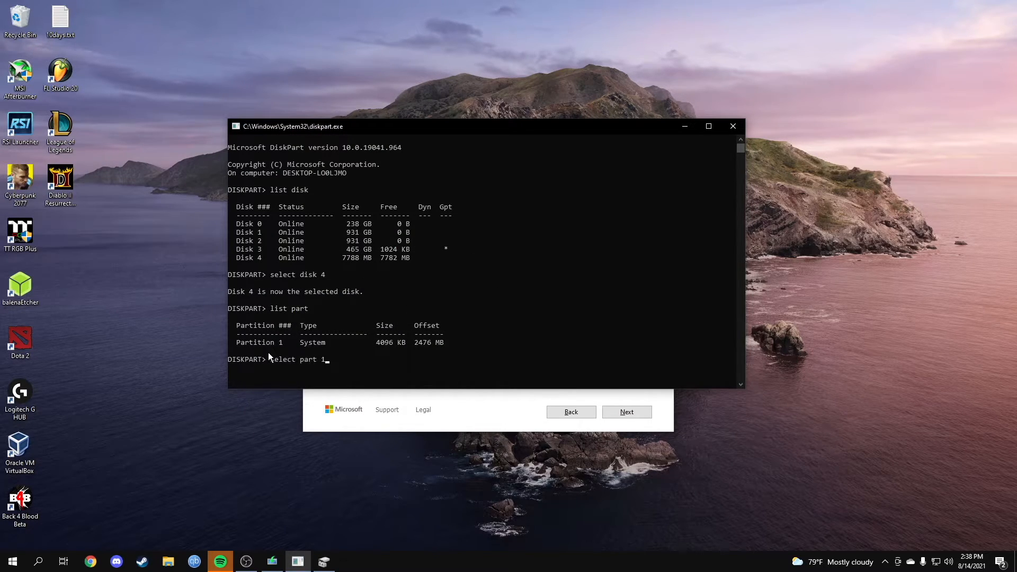
{"action": "key", "text": "Return"}
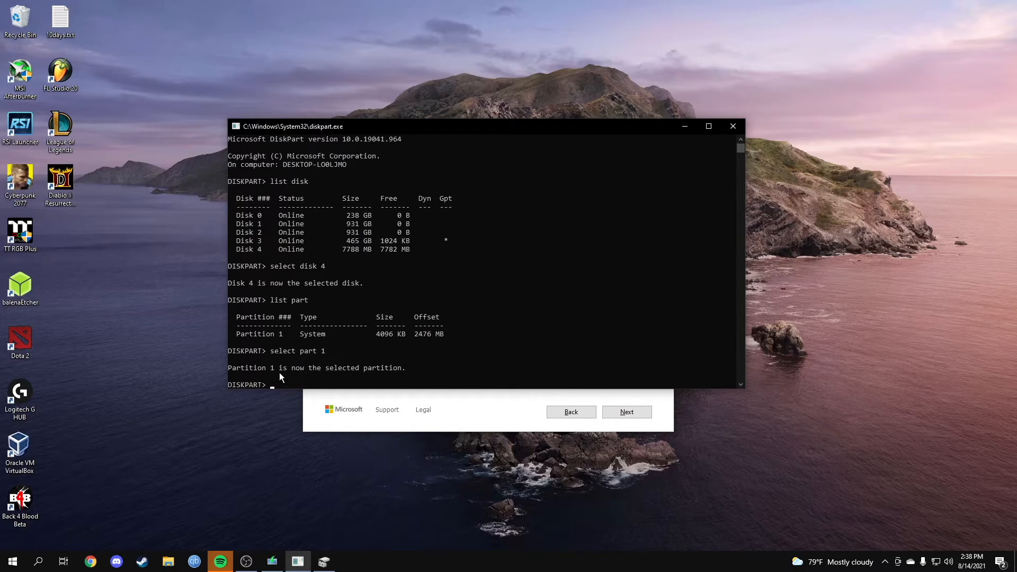
{"action": "scroll", "coordinate": [324, 338], "scroll_direction": "down", "scroll_amount": 1}
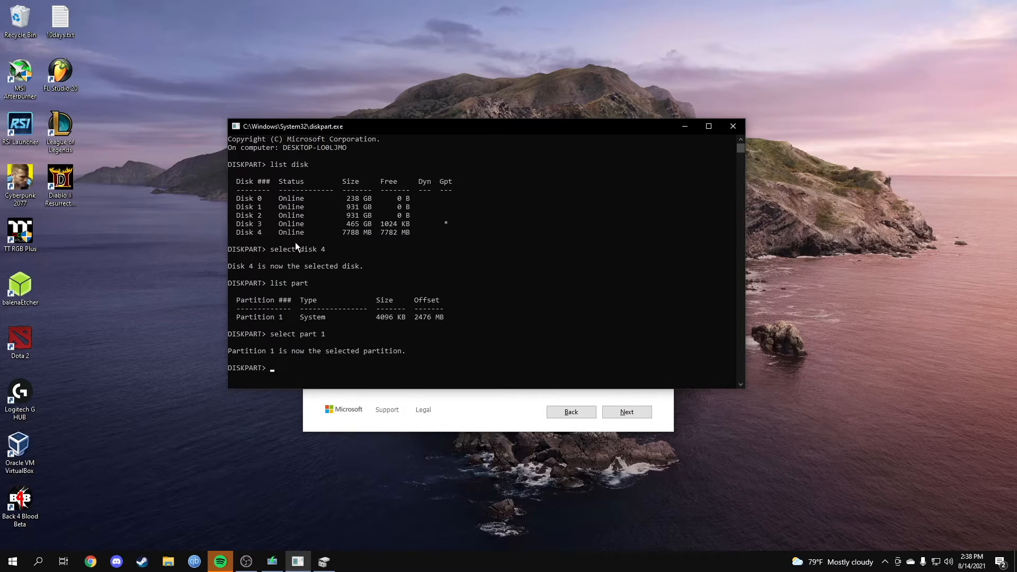
Verify the Disk 4 and Partition 1 entries in diskpart against Disk 4's layout in Disk Management.
{"action": "left_click_drag", "start_coordinate": [240, 234], "coordinate": [408, 238]}
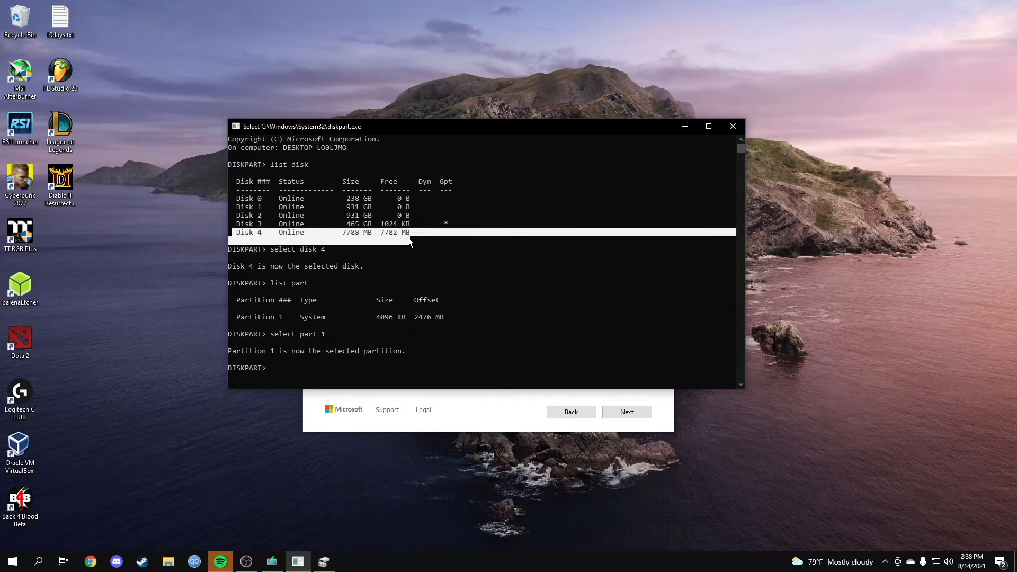
{"action": "left_click", "coordinate": [348, 241]}
{"action": "left_click_drag", "start_coordinate": [236, 319], "coordinate": [442, 318]}
{"action": "left_click", "coordinate": [442, 317]}
{"action": "left_click", "coordinate": [324, 562]}
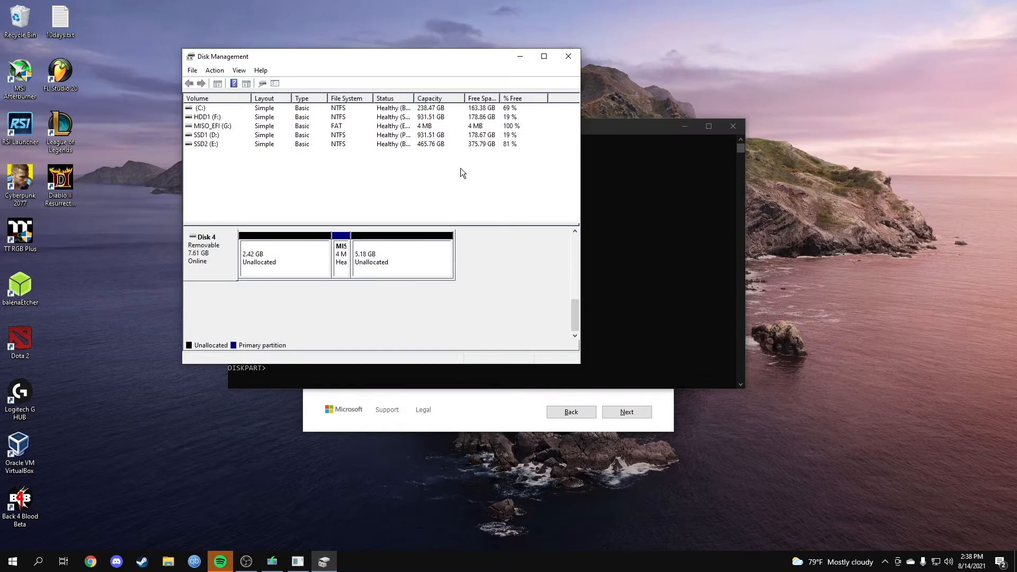
{"action": "left_click_drag", "start_coordinate": [445, 56], "coordinate": [494, 86]}
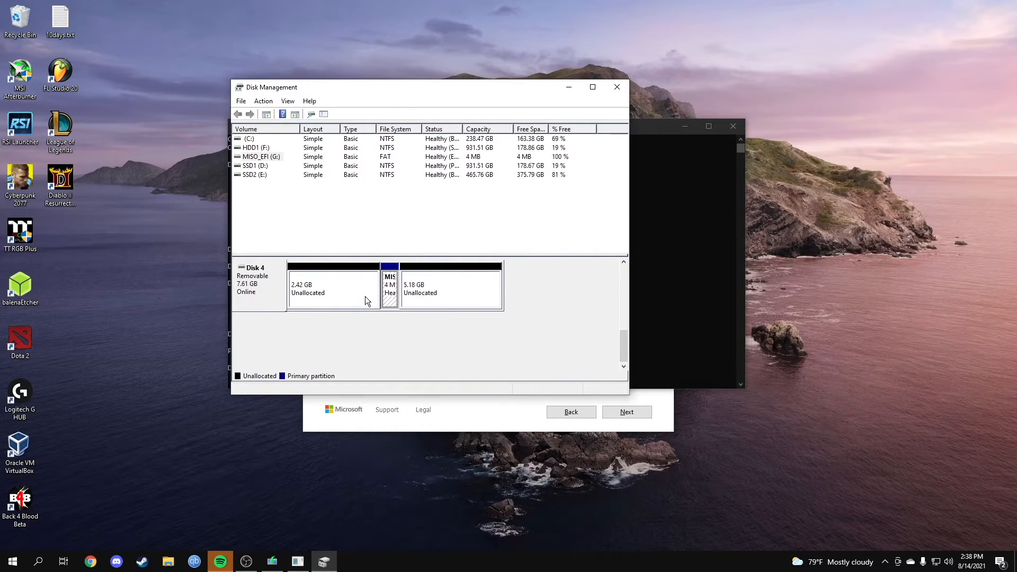
{"action": "left_click", "coordinate": [569, 87]}
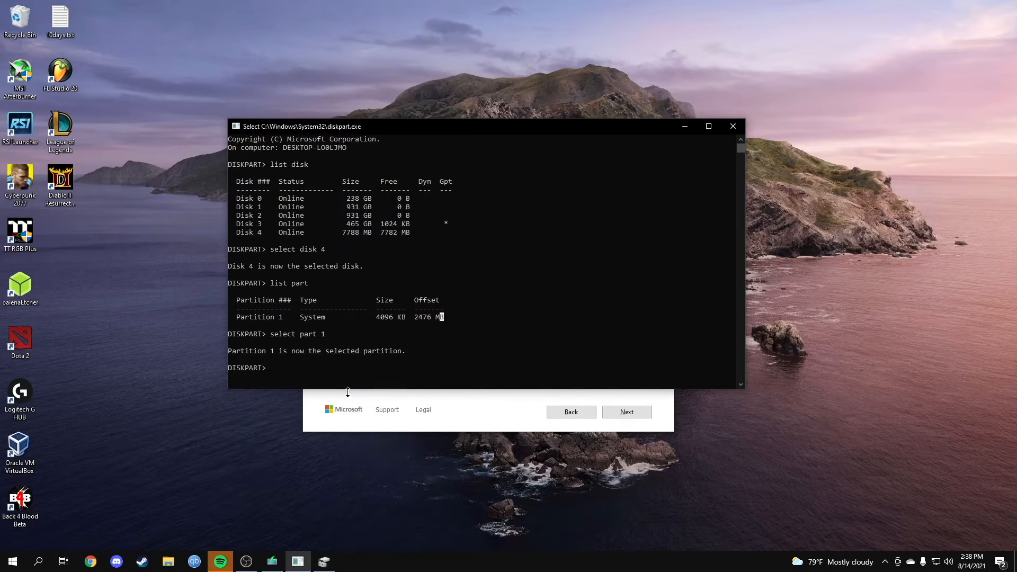
Delete the selected EFI partition in diskpart with "delete partition override".
{"action": "left_click", "coordinate": [269, 370]}
{"action": "type", "text": "dlete part"}
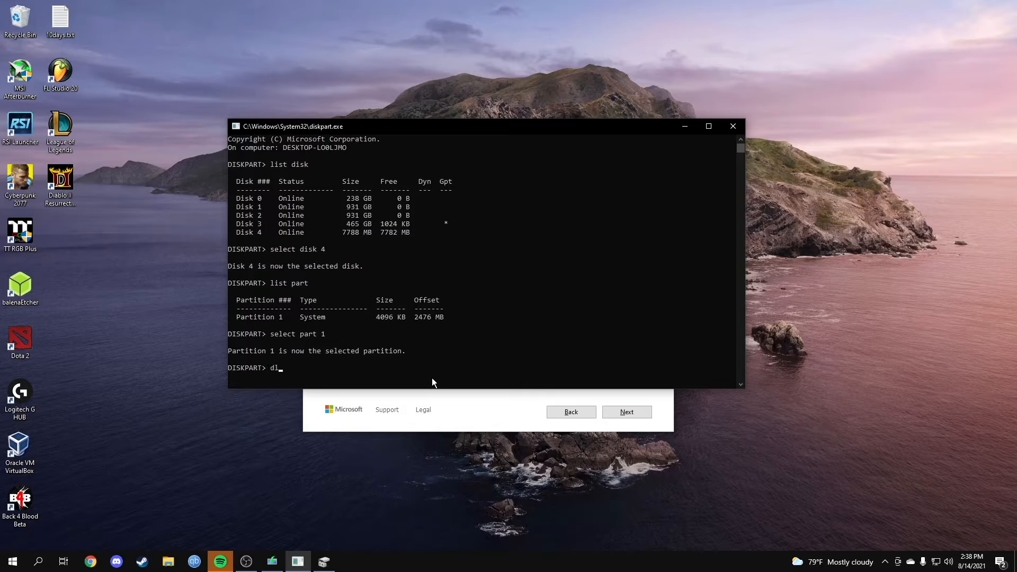
{"action": "key", "text": "BackSpace"}
{"action": "key", "text": "BackSpace"}
{"action": "key", "text": "BackSpace"}
{"action": "key", "text": "BackSpace"}
{"action": "key", "text": "BackSpace"}
{"action": "key", "text": "BackSpace"}
{"action": "key", "text": "BackSpace"}
{"action": "key", "text": "BackSpace"}
{"action": "key", "text": "BackSpace"}
{"action": "type", "text": "elete partition override"}
{"action": "key", "text": "Return"}
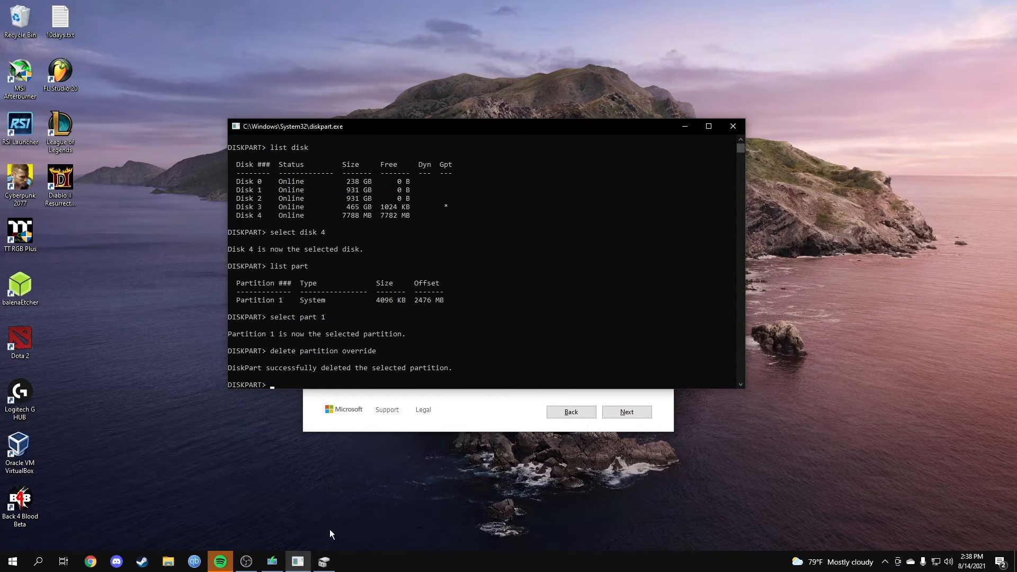
Switch to Disk Management and examine the updated partition layout of Disk 4.
{"action": "left_click", "coordinate": [324, 563]}
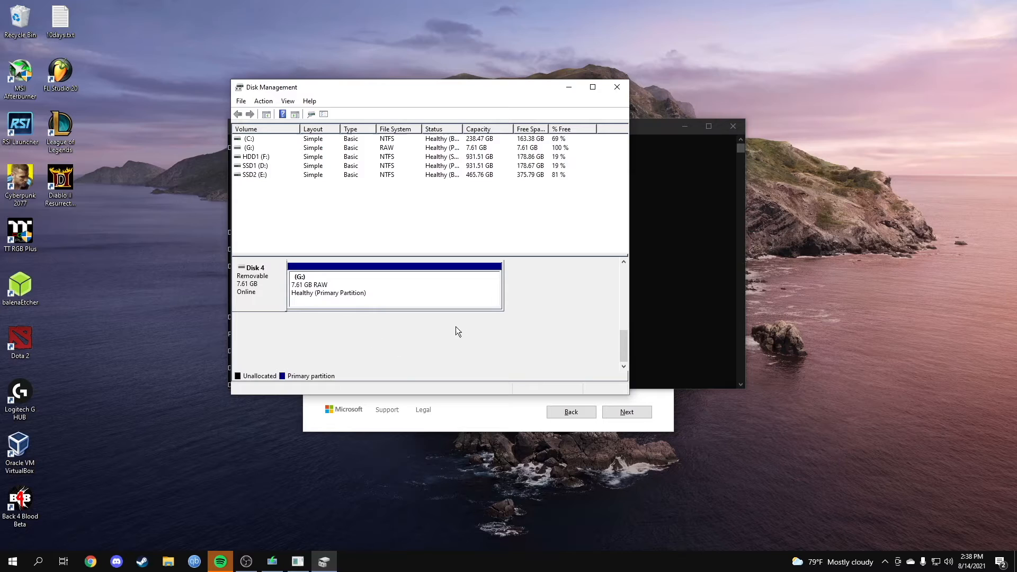
{"action": "left_click_drag", "start_coordinate": [623, 348], "coordinate": [630, 344]}
{"action": "left_click", "coordinate": [312, 300]}
{"action": "left_click", "coordinate": [368, 327]}
{"action": "left_click", "coordinate": [299, 298]}
{"action": "left_click", "coordinate": [328, 327]}
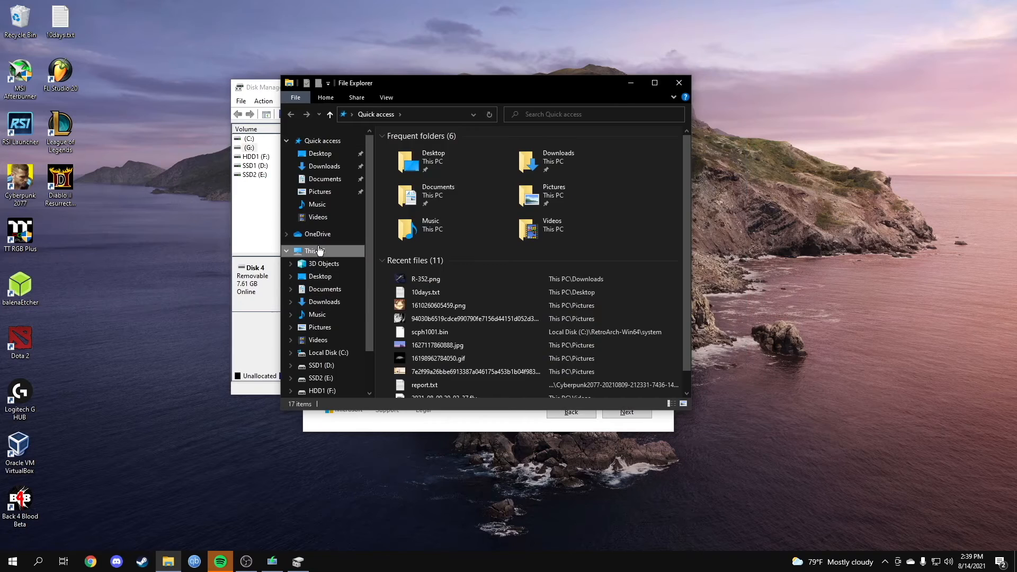
Format the MISO_EFI (G:) drive from This PC as FAT32 with 7.60 GB capacity, 4096-byte allocation units and Quick Format.
{"action": "left_click", "coordinate": [320, 250]}
{"action": "double_click", "coordinate": [439, 341]}
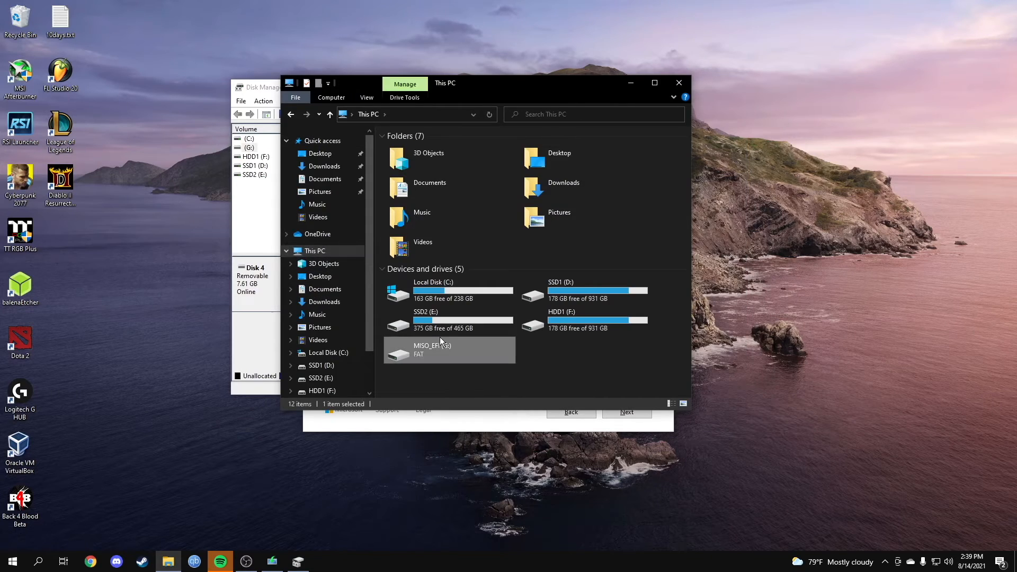
{"action": "left_click", "coordinate": [520, 290]}
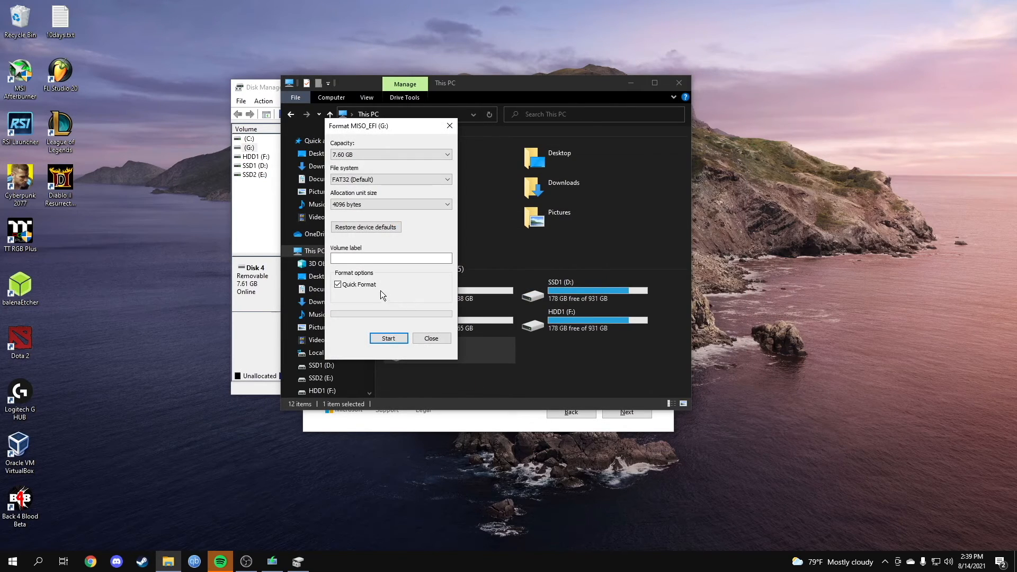
{"action": "left_click", "coordinate": [392, 339]}
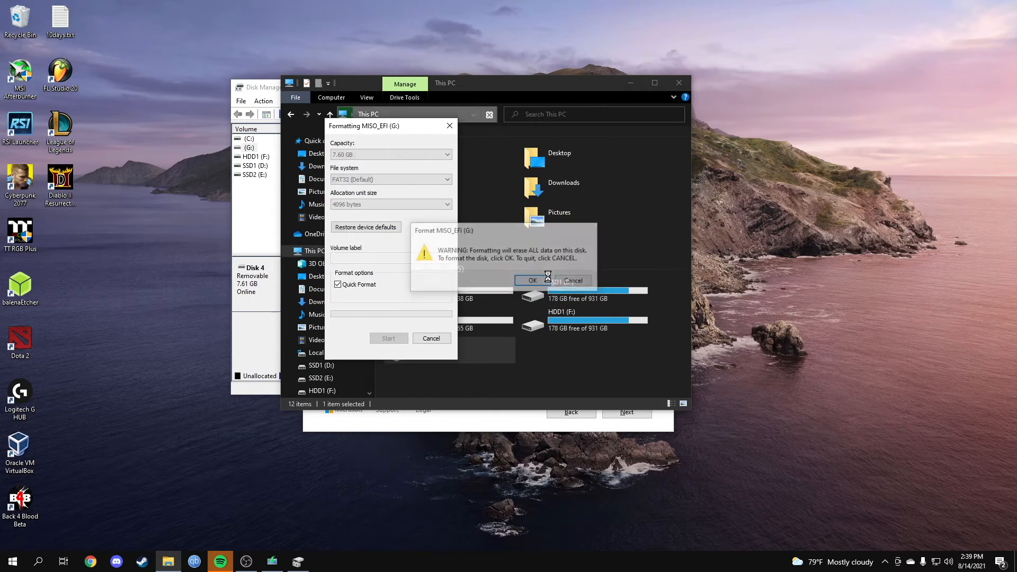
{"action": "left_click", "coordinate": [524, 283]}
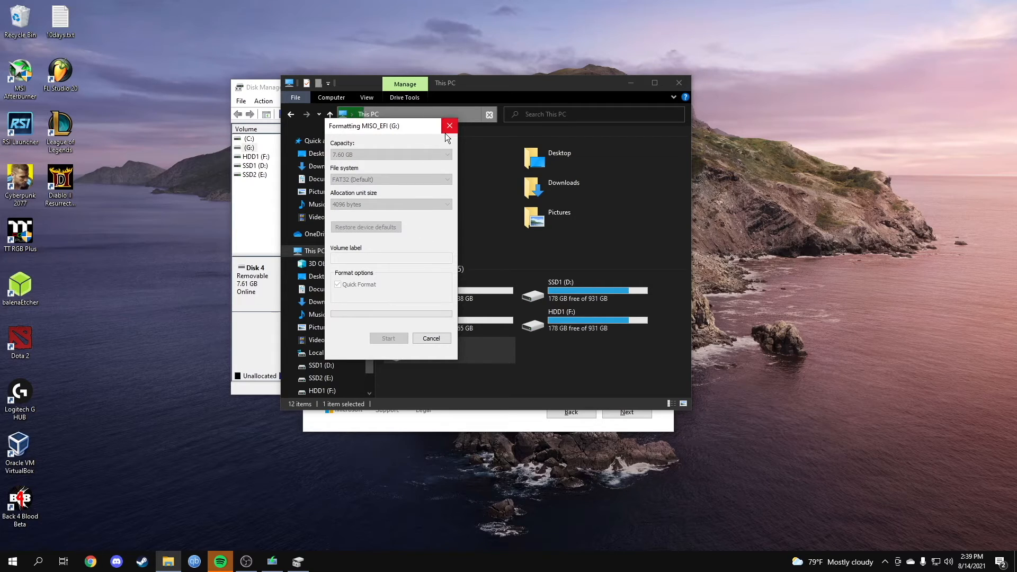
{"action": "left_click_drag", "start_coordinate": [438, 127], "coordinate": [546, 159]}
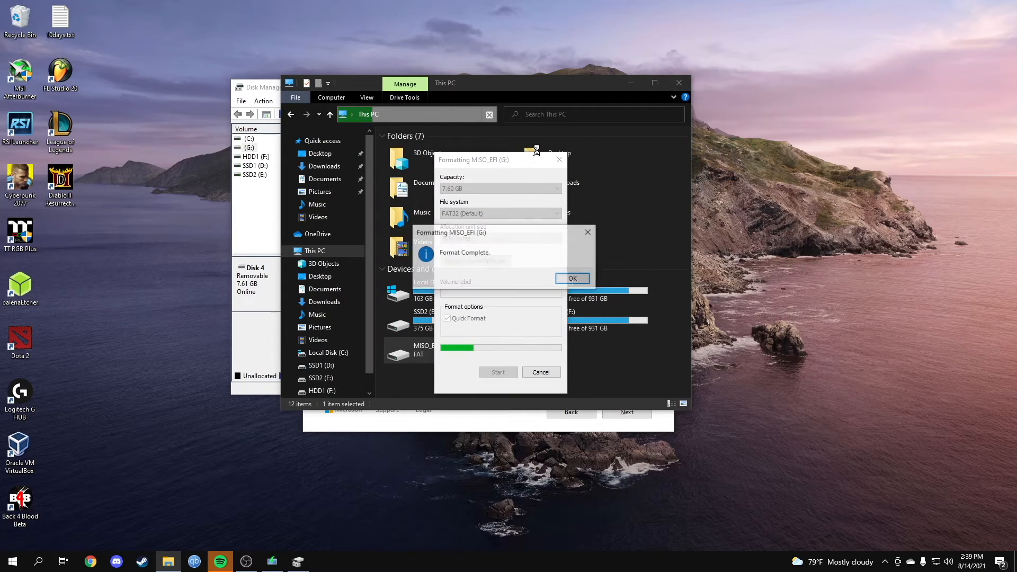
{"action": "left_click", "coordinate": [573, 279]}
{"action": "left_click", "coordinate": [541, 372]}
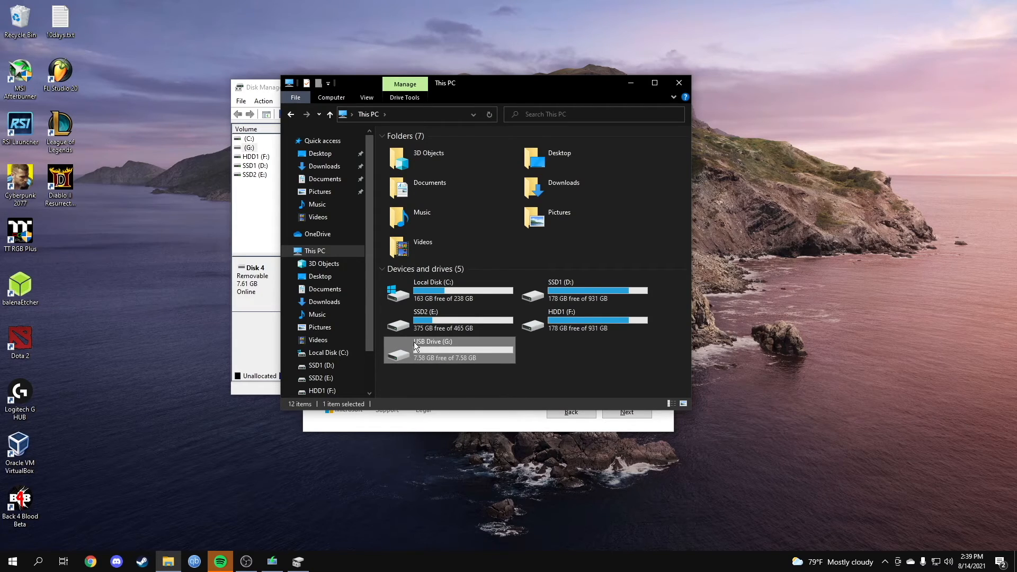
Check the contents of USB Drive (G:), close File Explorer, and continue Windows 10 Setup with G: as the target flash drive.
{"action": "double_click", "coordinate": [459, 352]}
{"action": "left_click", "coordinate": [679, 83]}
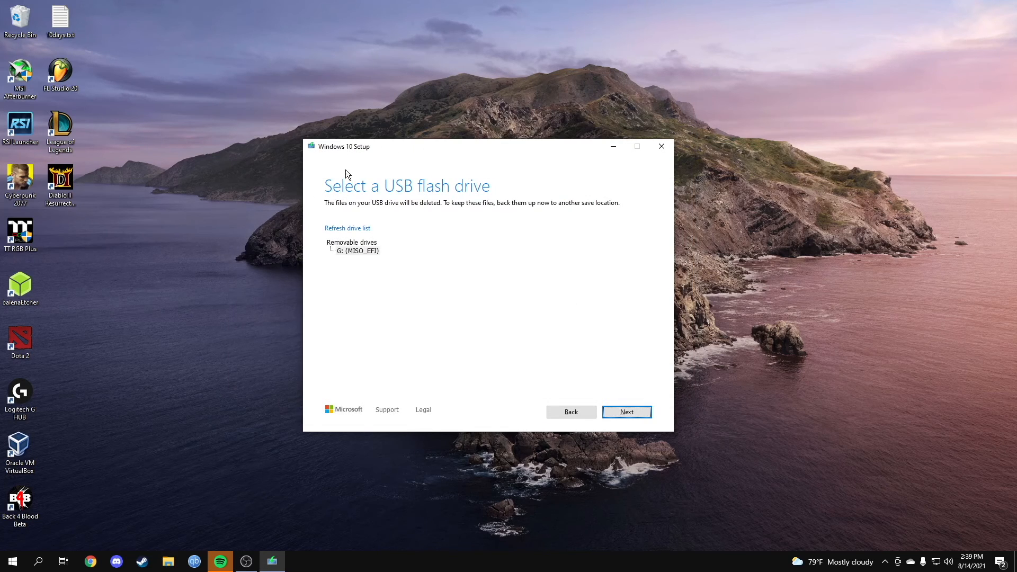
{"action": "left_click", "coordinate": [624, 417]}
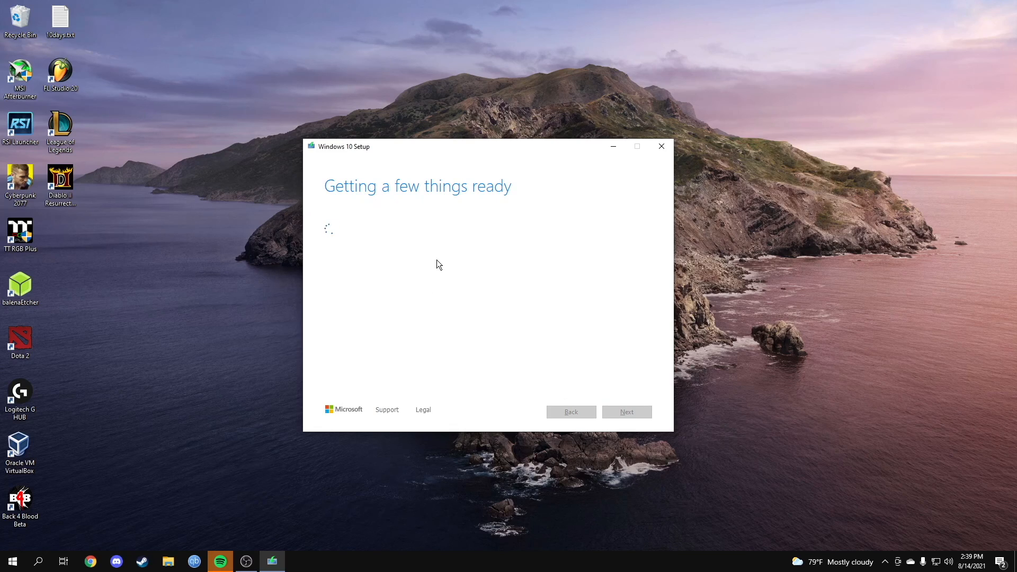